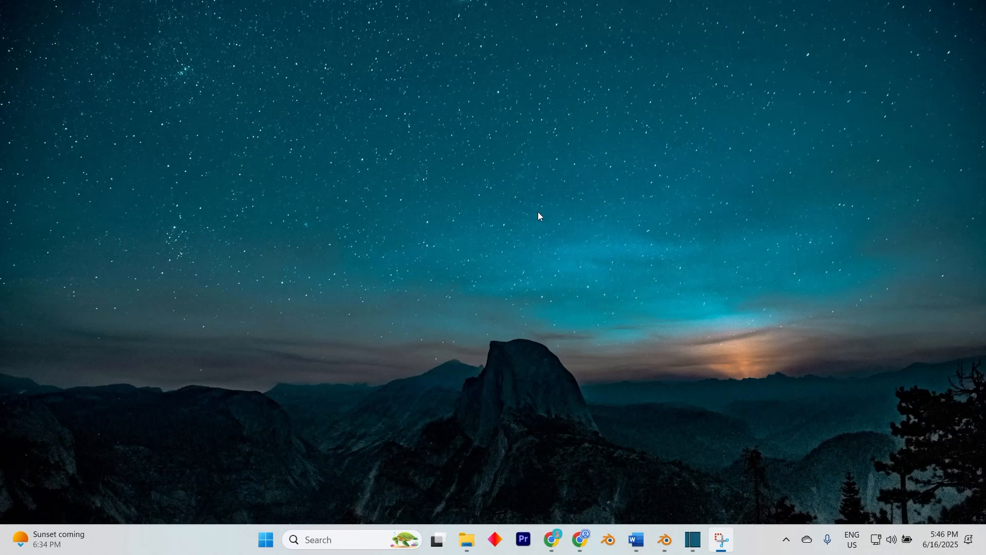
- Switch to Shotcut and move the playhead to about 6 seconds in the duck video
{"action": "left_click", "coordinate": [693, 540]}
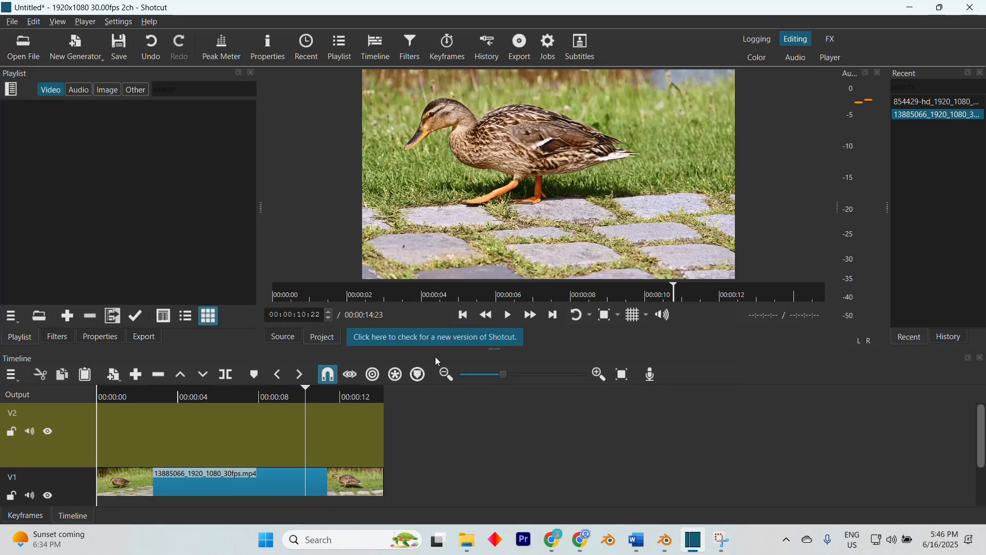
{"action": "left_click_drag", "start_coordinate": [305, 388], "coordinate": [215, 427]}
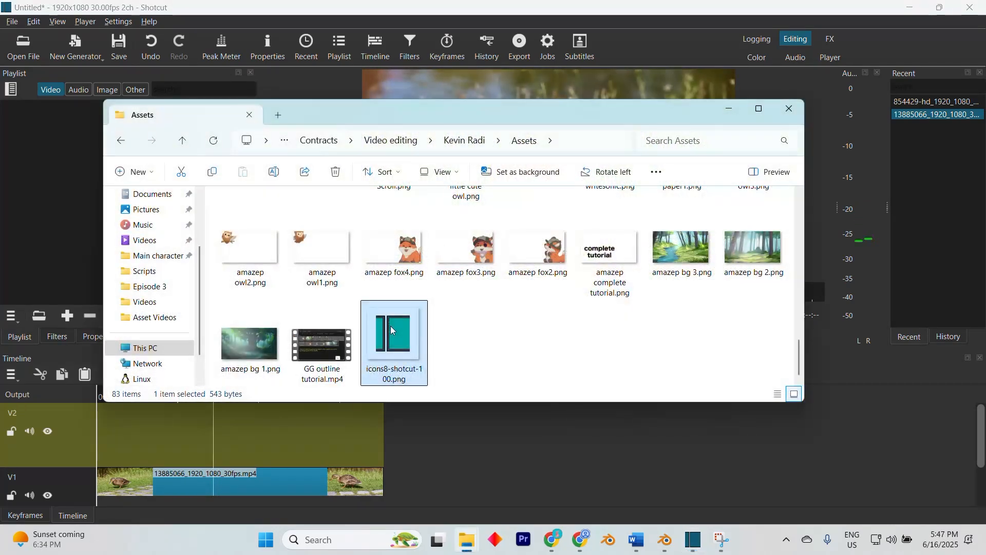
- Examine icons8-shotcut-100.png from the Assets folder in the image viewer, then close it and put the folder window away
{"action": "double_click", "coordinate": [390, 325]}
{"action": "scroll", "coordinate": [433, 269], "scroll_direction": "up", "scroll_amount": 10}
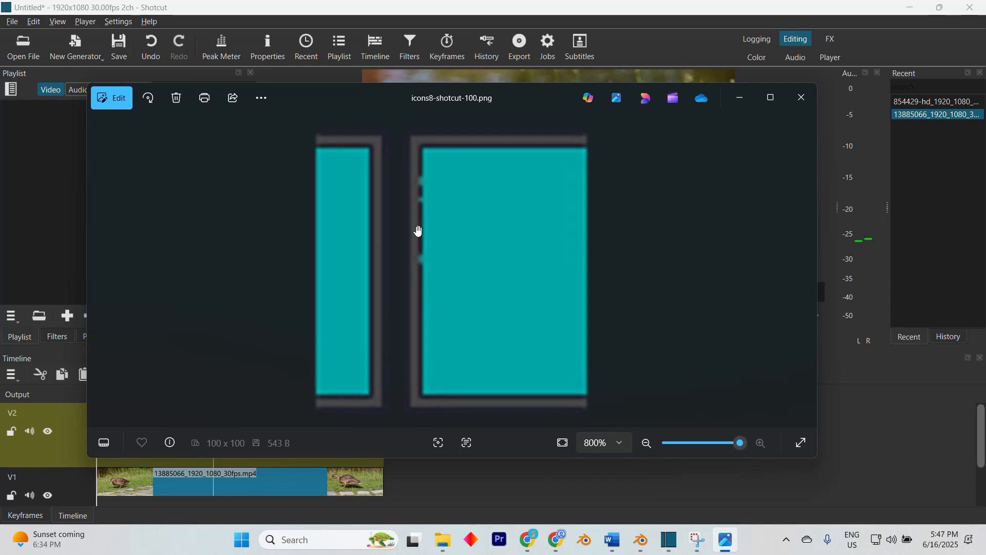
{"action": "scroll", "coordinate": [443, 291], "scroll_direction": "down", "scroll_amount": 5}
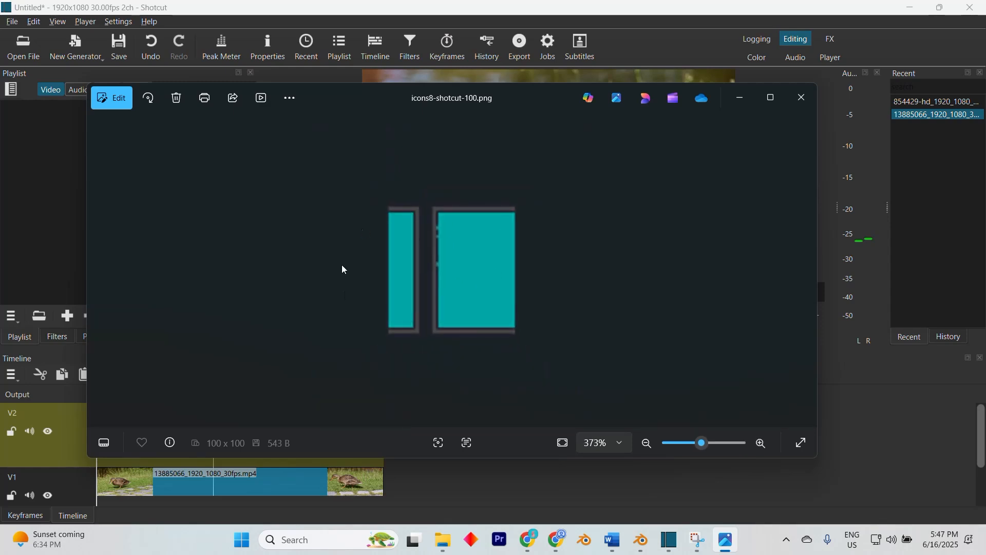
{"action": "left_click", "coordinate": [799, 98]}
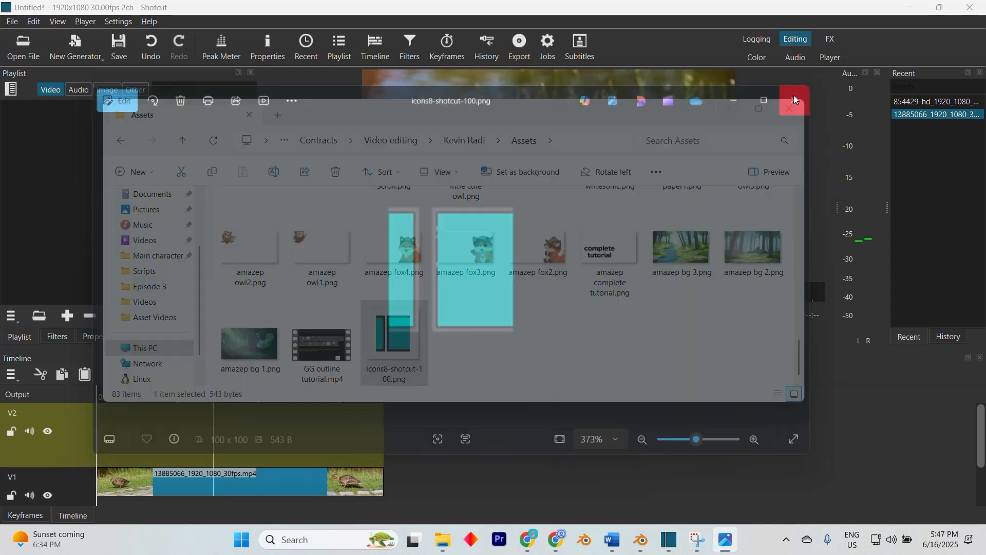
{"action": "left_click", "coordinate": [738, 107]}
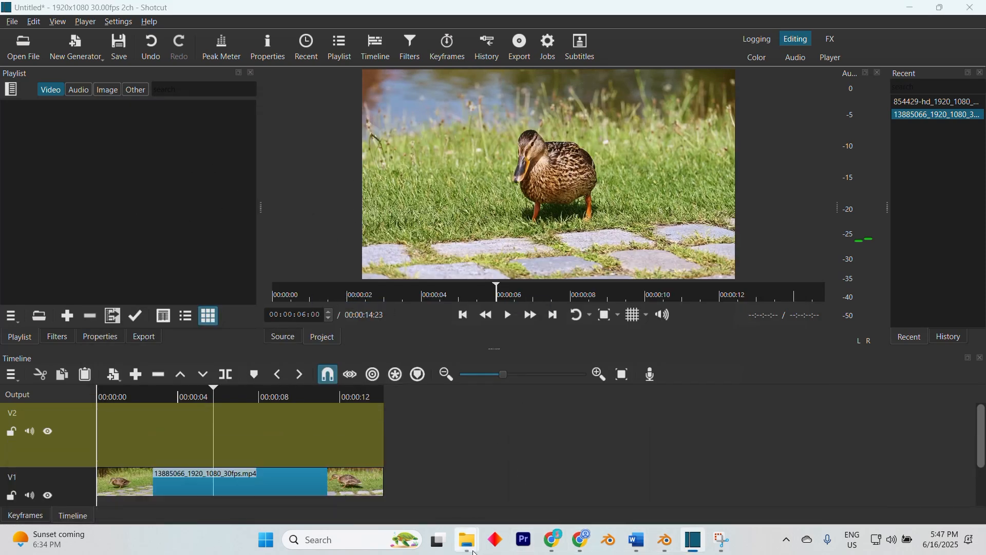
- Import icons8-shotcut-100.png from the Assets folder into the playlist and place it on track V2 above the duck video
{"action": "mouse_move", "coordinate": [467, 541]}
{"action": "left_click", "coordinate": [732, 488]}
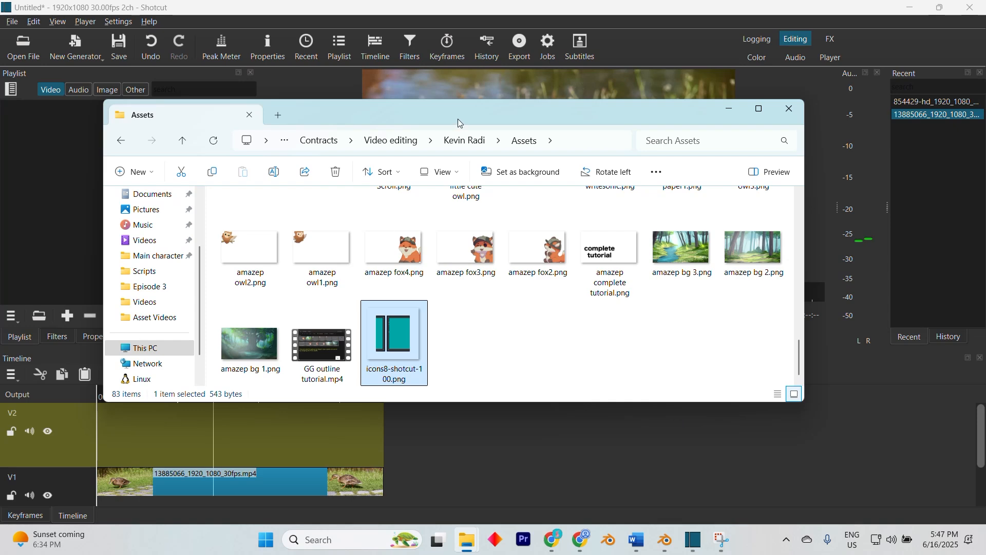
{"action": "left_click_drag", "start_coordinate": [459, 118], "coordinate": [668, 122]}
{"action": "left_click_drag", "start_coordinate": [616, 344], "coordinate": [197, 211]}
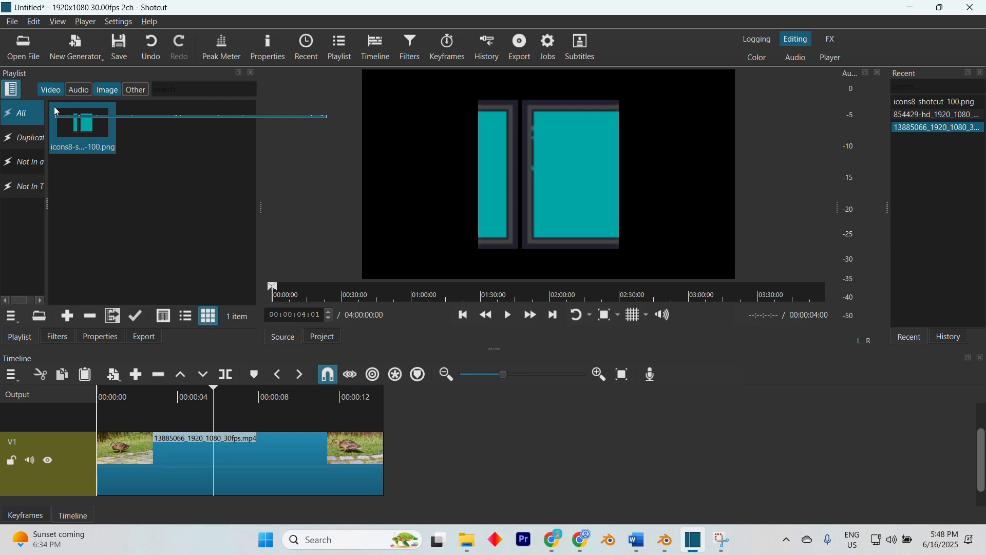
{"action": "left_click_drag", "start_coordinate": [104, 263], "coordinate": [131, 455]}
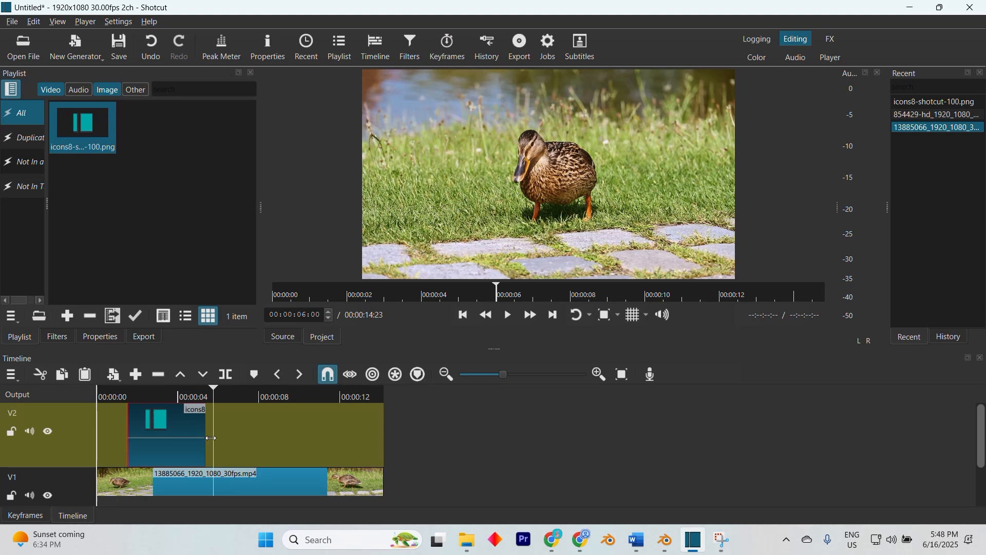
- Move and extend the logo clip on V2 so it spans the full length of the duck video
{"action": "left_click", "coordinate": [254, 445]}
{"action": "left_click_drag", "start_coordinate": [255, 445], "coordinate": [170, 445]}
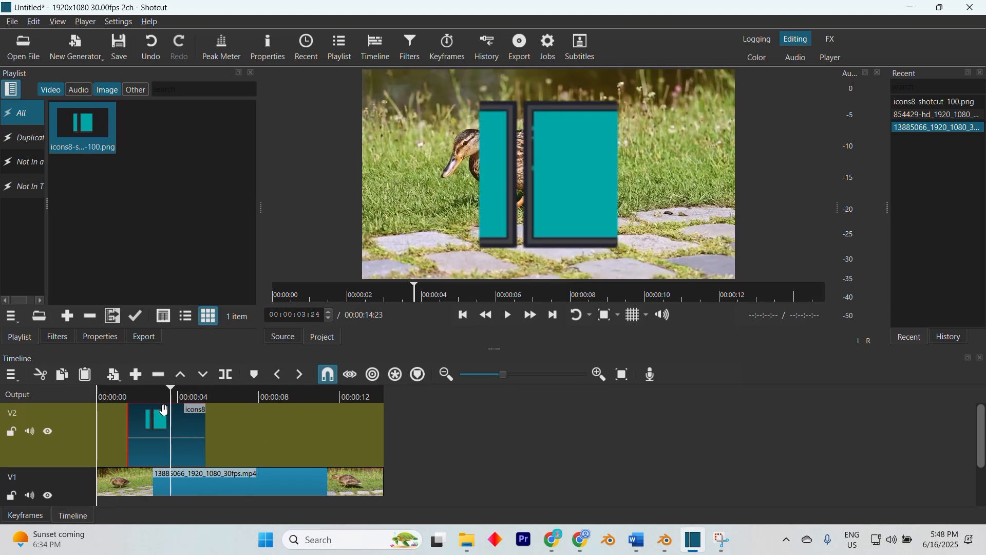
{"action": "mouse_move", "coordinate": [169, 391]}
{"action": "left_mouse_down"}
{"action": "mouse_move", "coordinate": [153, 395]}
{"action": "mouse_move", "coordinate": [174, 393]}
{"action": "left_mouse_up"}
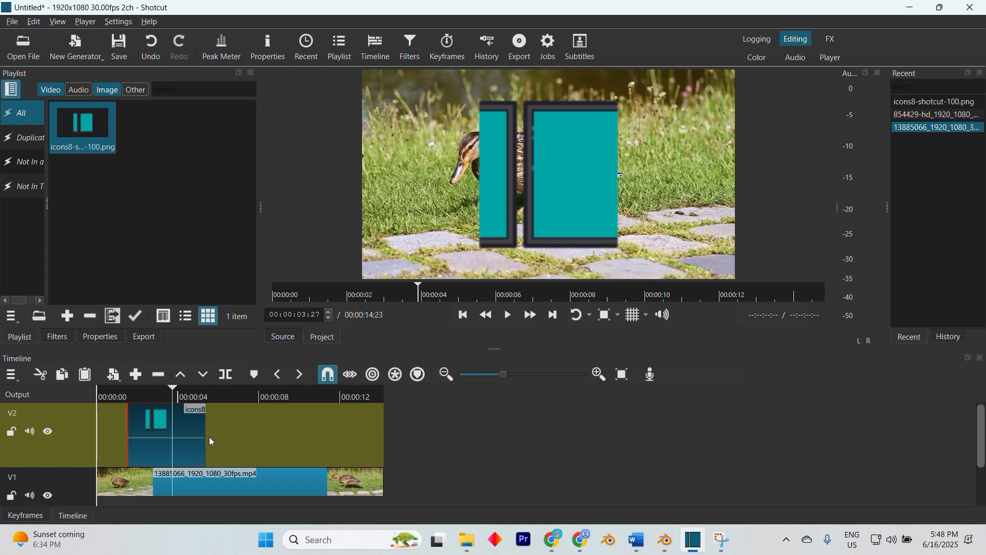
{"action": "left_click_drag", "start_coordinate": [204, 435], "coordinate": [392, 444]}
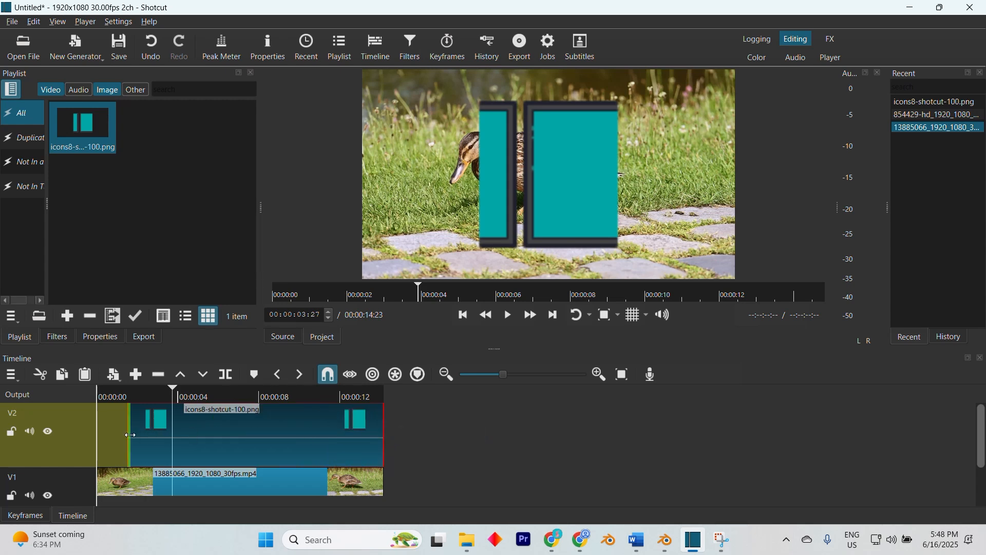
{"action": "left_click_drag", "start_coordinate": [194, 436], "coordinate": [158, 441]}
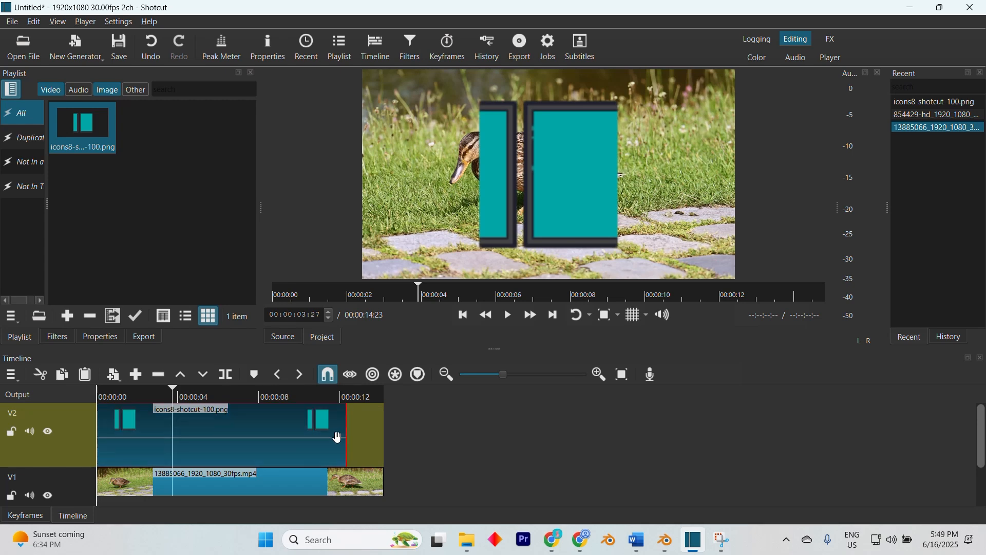
{"action": "left_click_drag", "start_coordinate": [348, 445], "coordinate": [393, 444]}
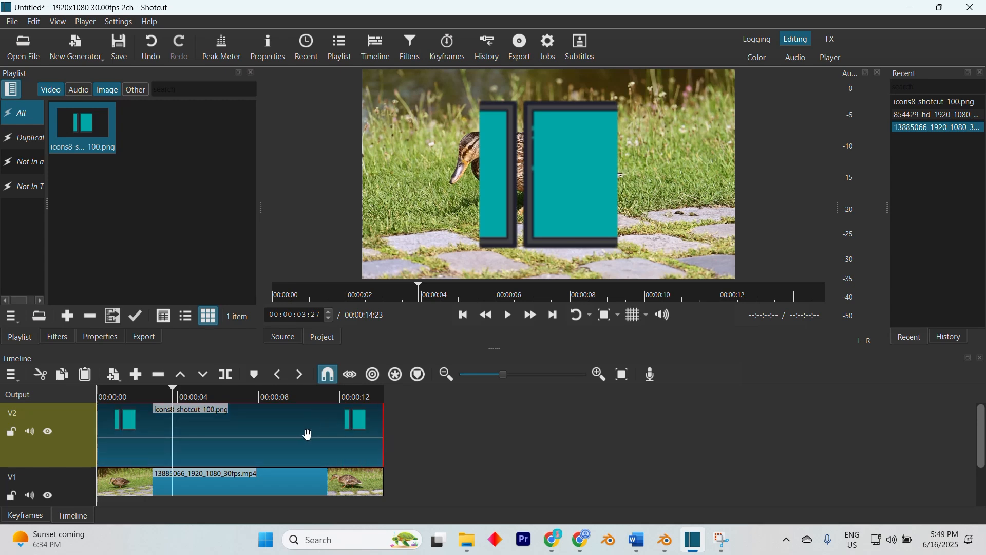
- Add the Size, Position & Rotate filter to the logo clip and widen its settings area
{"action": "left_click", "coordinate": [53, 337]}
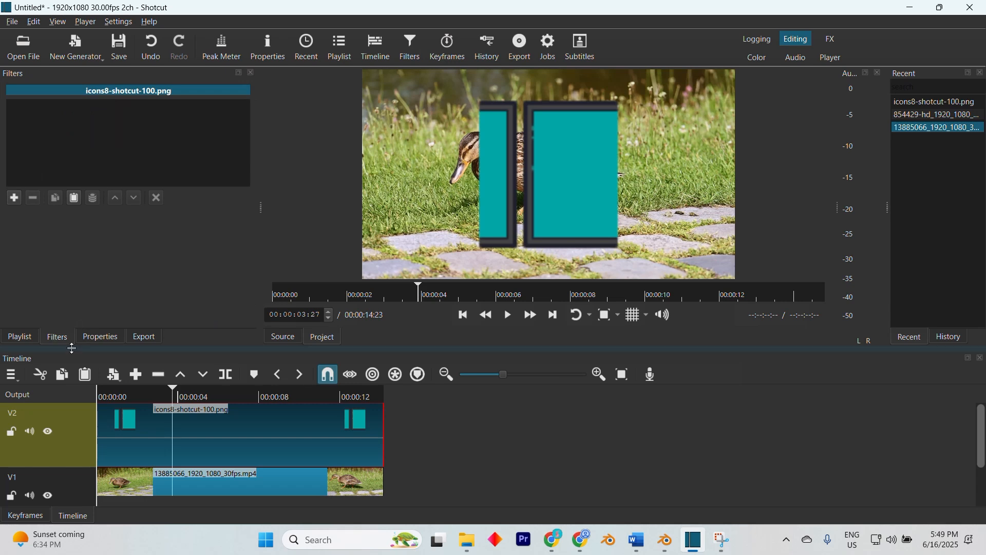
{"action": "left_click", "coordinate": [14, 198]}
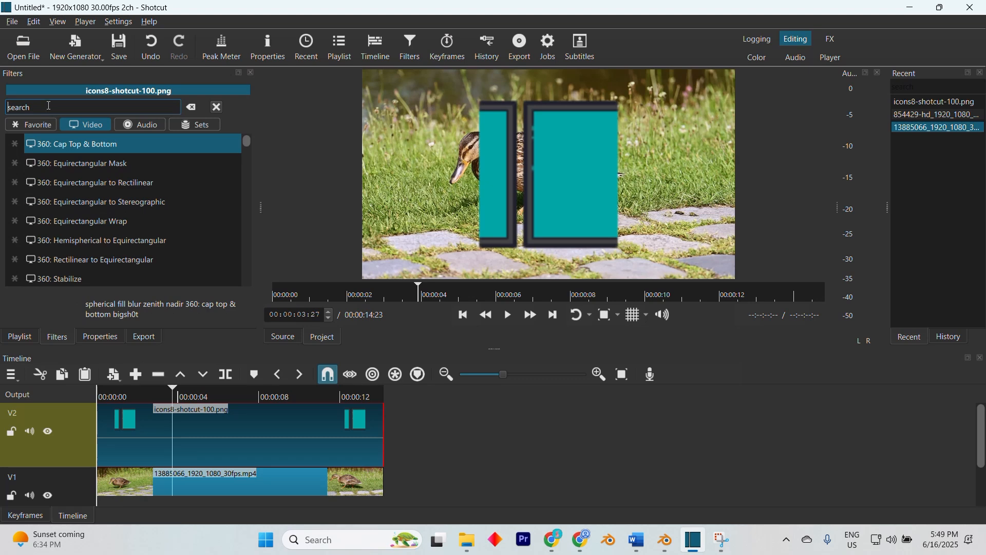
{"action": "type", "text": "size po"}
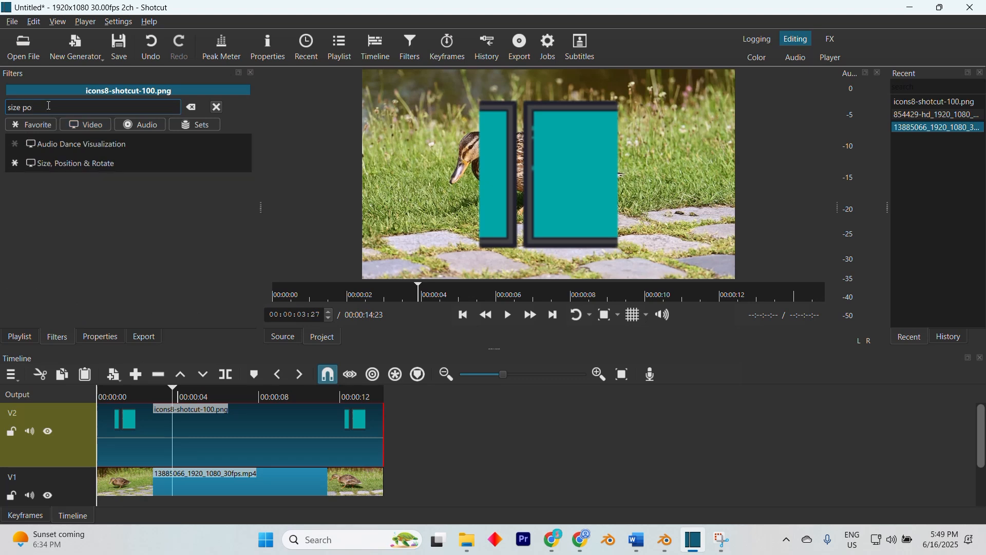
{"action": "left_click", "coordinate": [75, 163]}
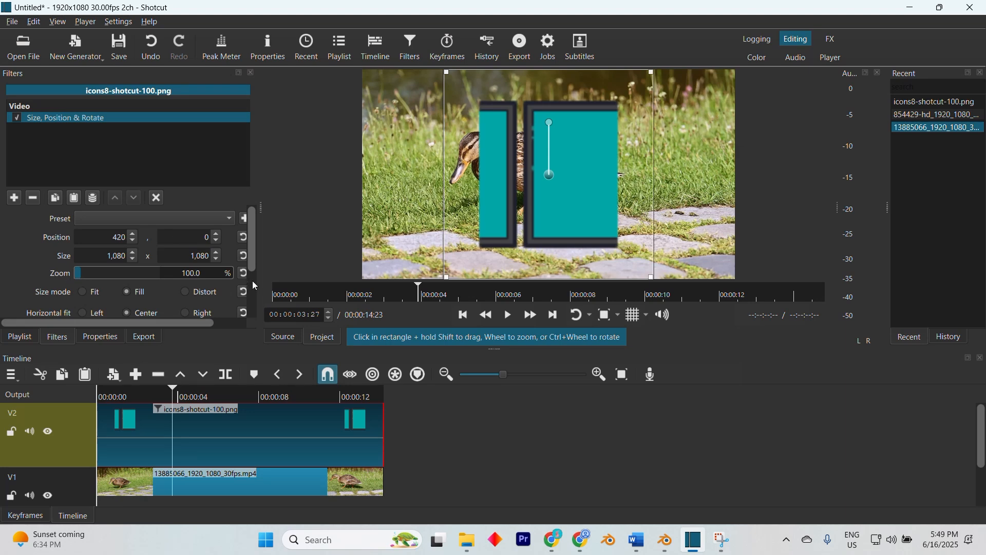
{"action": "left_click_drag", "start_coordinate": [255, 286], "coordinate": [303, 283]}
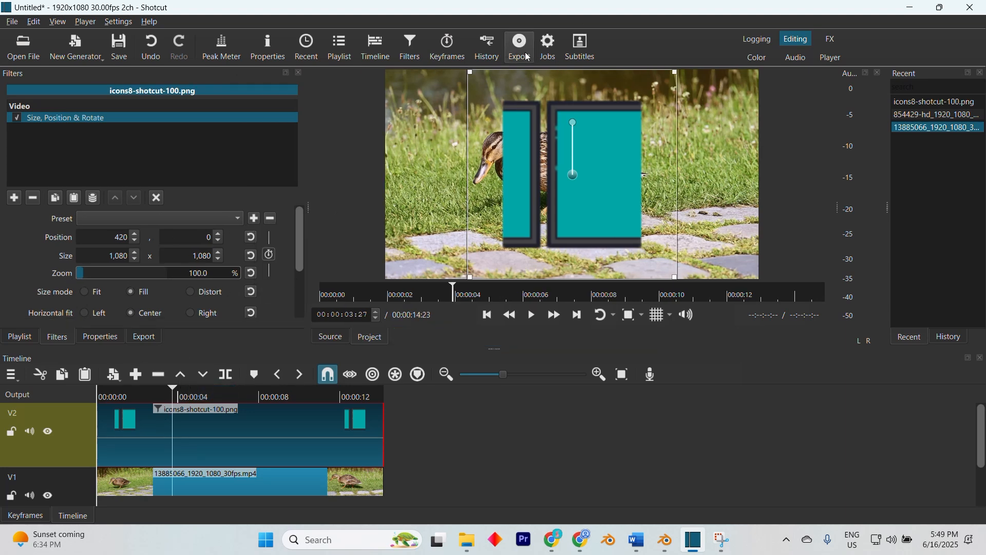
- Show the keyframes and enable size and position keyframing for the logo at the start of its clip
{"action": "left_click", "coordinate": [443, 58]}
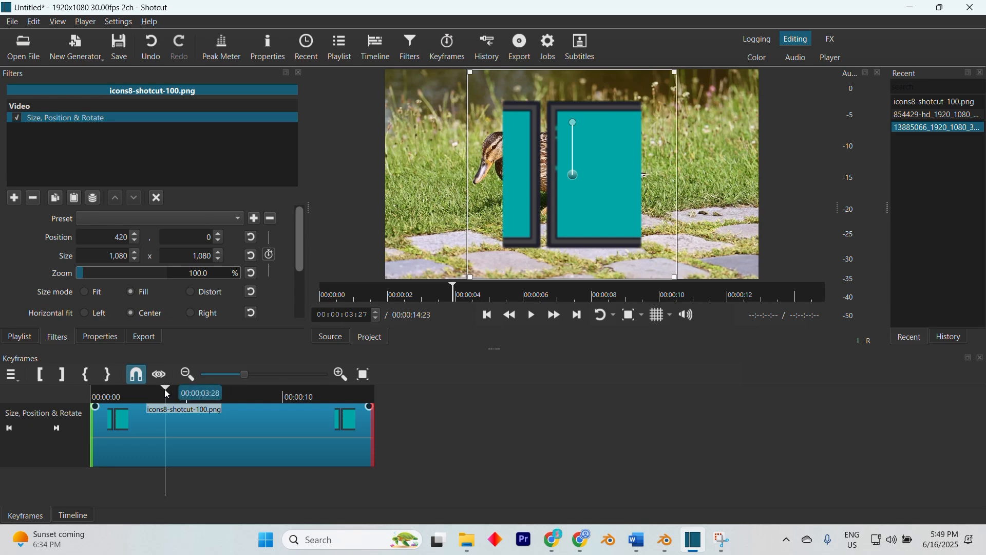
{"action": "left_click_drag", "start_coordinate": [164, 390], "coordinate": [136, 387]}
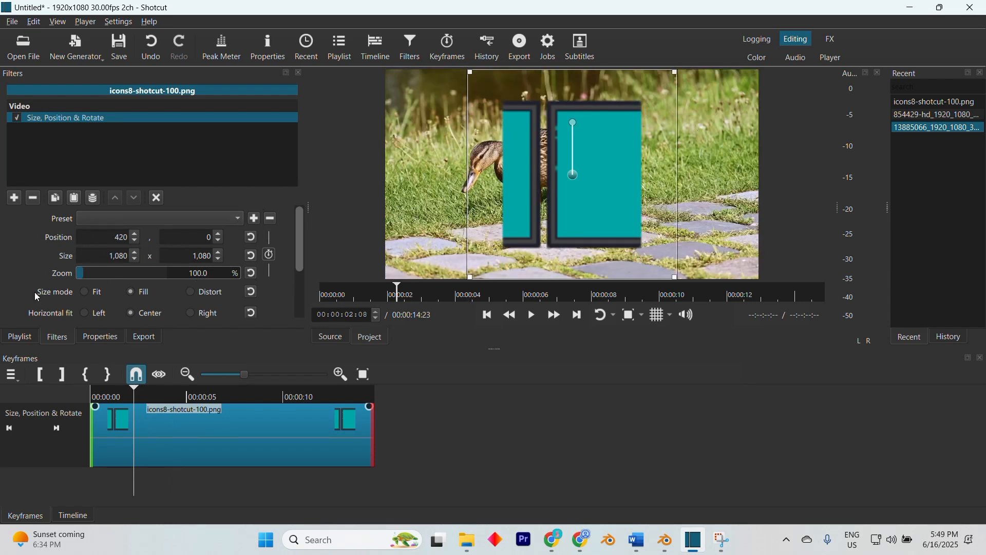
{"action": "left_click_drag", "start_coordinate": [131, 387], "coordinate": [90, 390]}
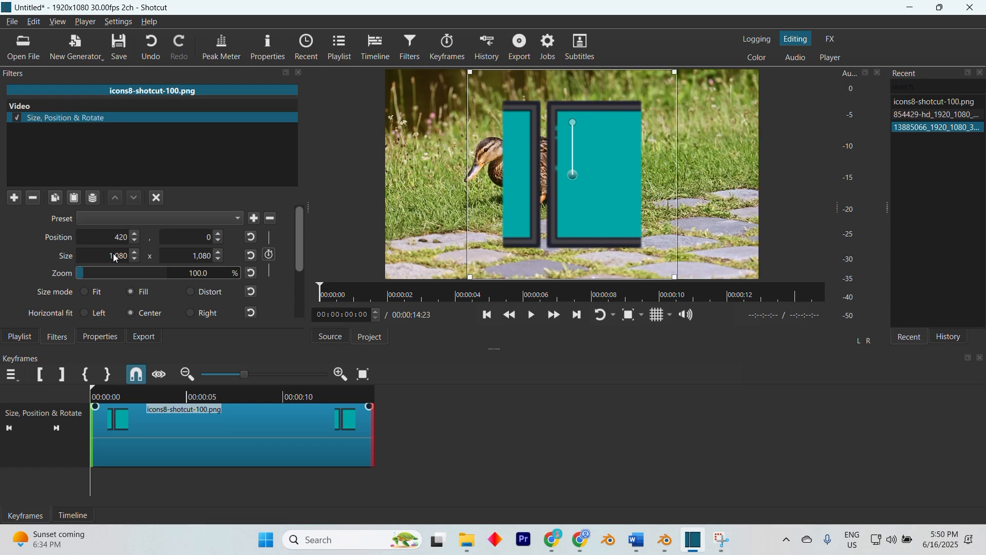
{"action": "left_click_drag", "start_coordinate": [116, 259], "coordinate": [128, 259]}
{"action": "left_click", "coordinate": [204, 256]}
{"action": "left_click", "coordinate": [270, 255]}
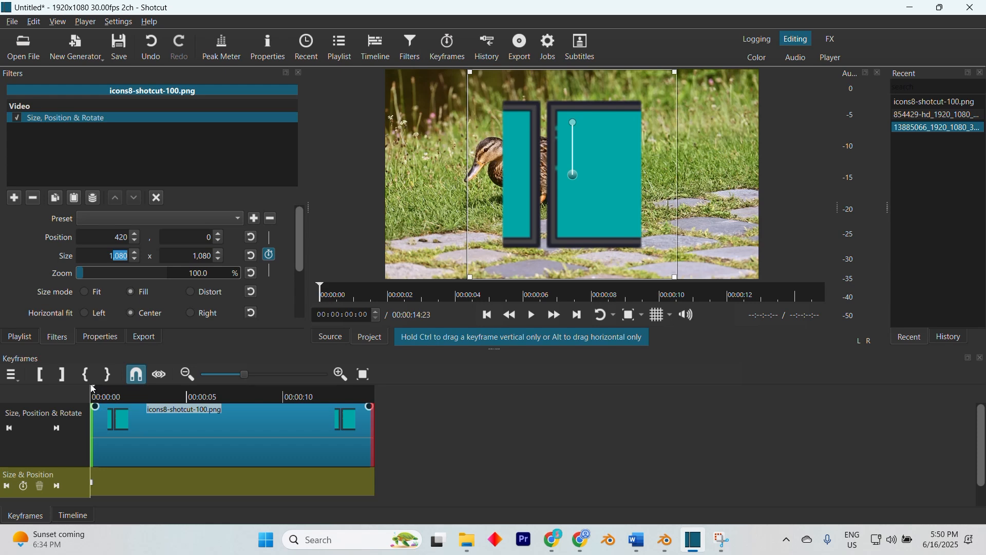
- At 00:00:03:24, enlarge the logo to about 1,762 x 1,762 at position 61, -322 to create a second keyframe
{"action": "left_click_drag", "start_coordinate": [92, 388], "coordinate": [166, 392]}
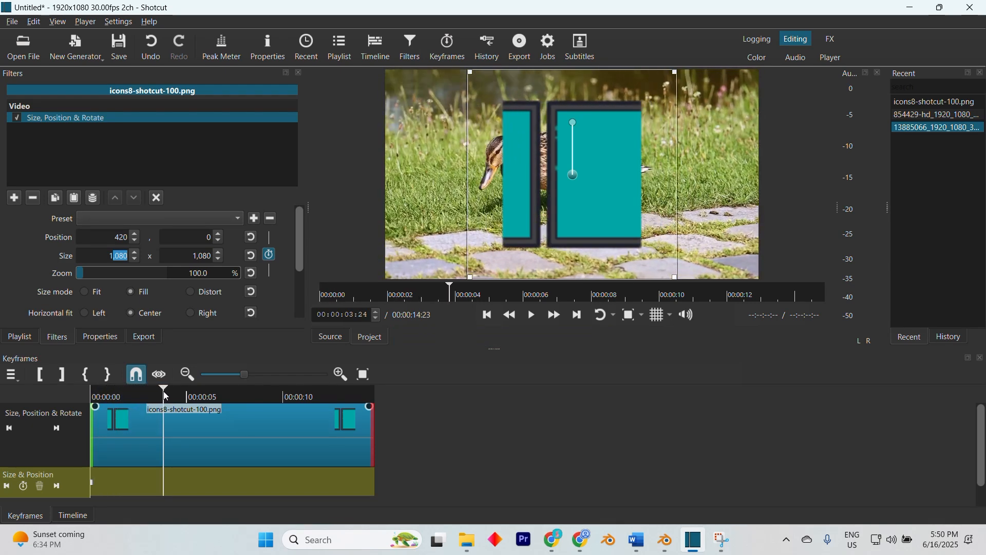
{"action": "left_click", "coordinate": [676, 70]}
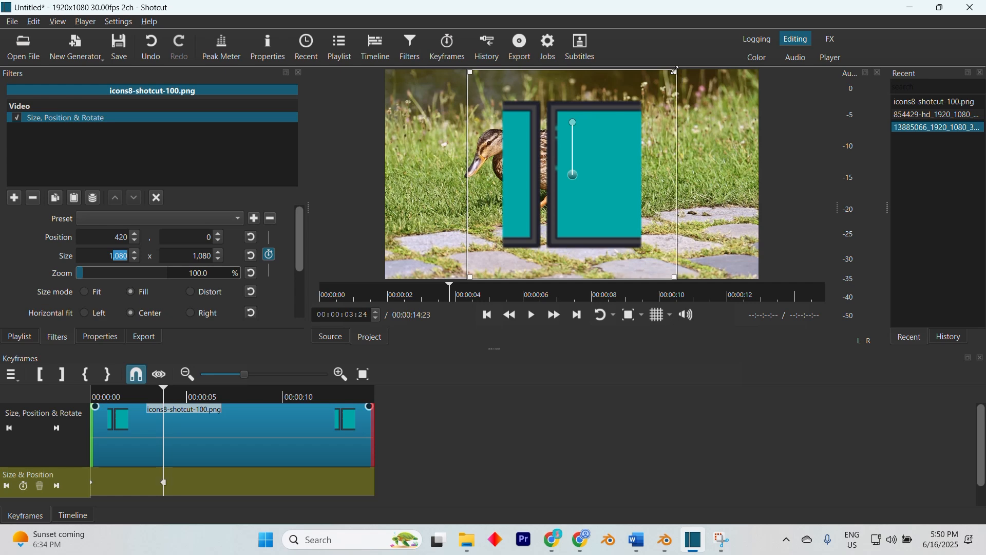
{"action": "left_click_drag", "start_coordinate": [676, 70], "coordinate": [726, 6]}
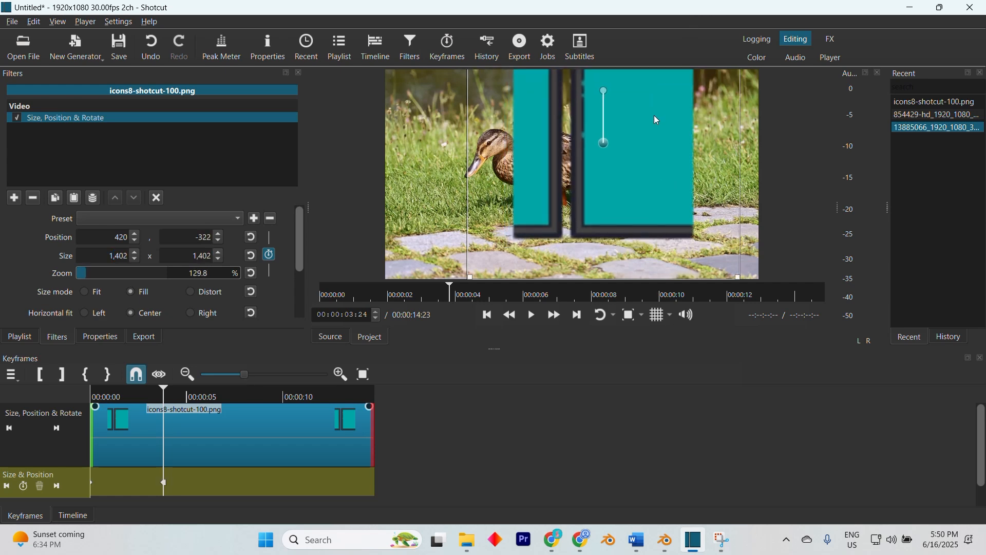
{"action": "left_click_drag", "start_coordinate": [656, 120], "coordinate": [633, 190]}
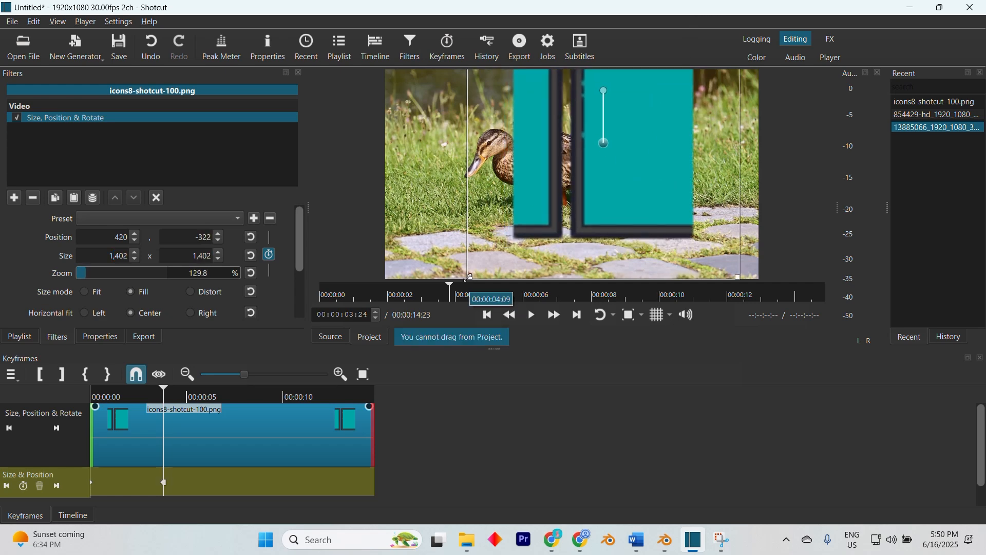
{"action": "left_click_drag", "start_coordinate": [469, 277], "coordinate": [340, 364]}
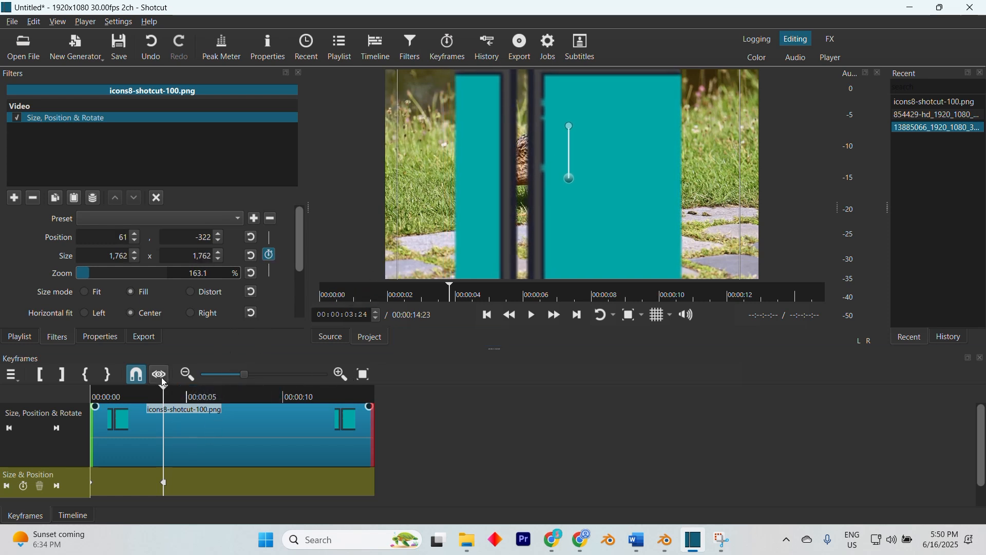
- Play back the logo's enlarging animation between the two keyframes
{"action": "mouse_move", "coordinate": [162, 389]}
{"action": "left_mouse_down"}
{"action": "mouse_move", "coordinate": [46, 406]}
{"action": "mouse_move", "coordinate": [167, 408]}
{"action": "left_mouse_up"}
{"action": "left_click", "coordinate": [533, 316]}
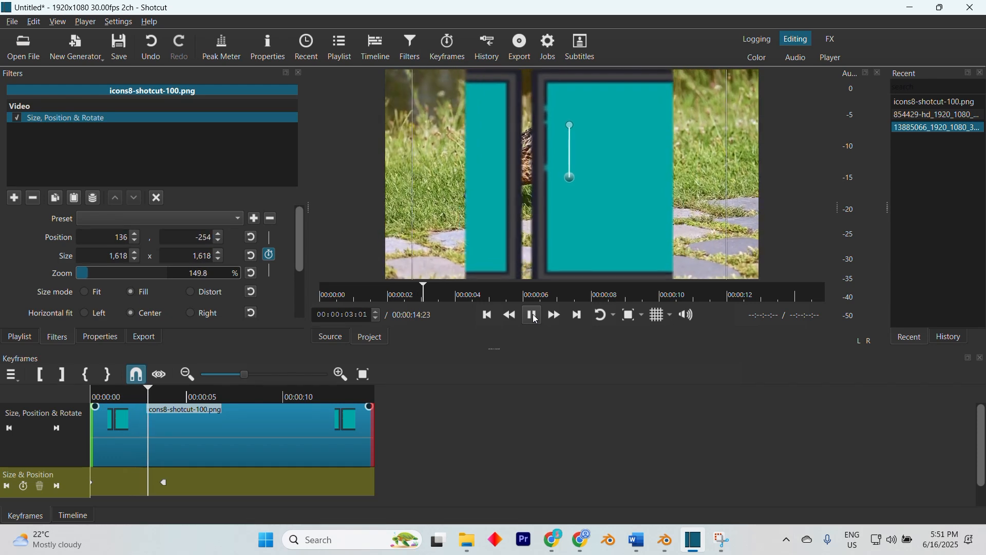
{"action": "left_click", "coordinate": [532, 315]}
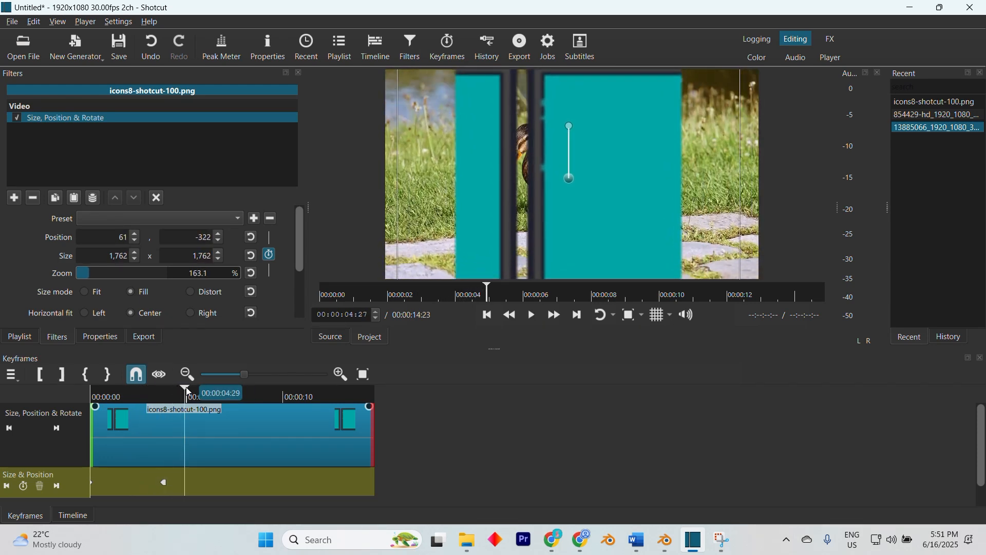
- Move the second Size & Position keyframe earlier, to about 2 seconds
{"action": "left_click", "coordinate": [155, 408]}
{"action": "left_click", "coordinate": [165, 484]}
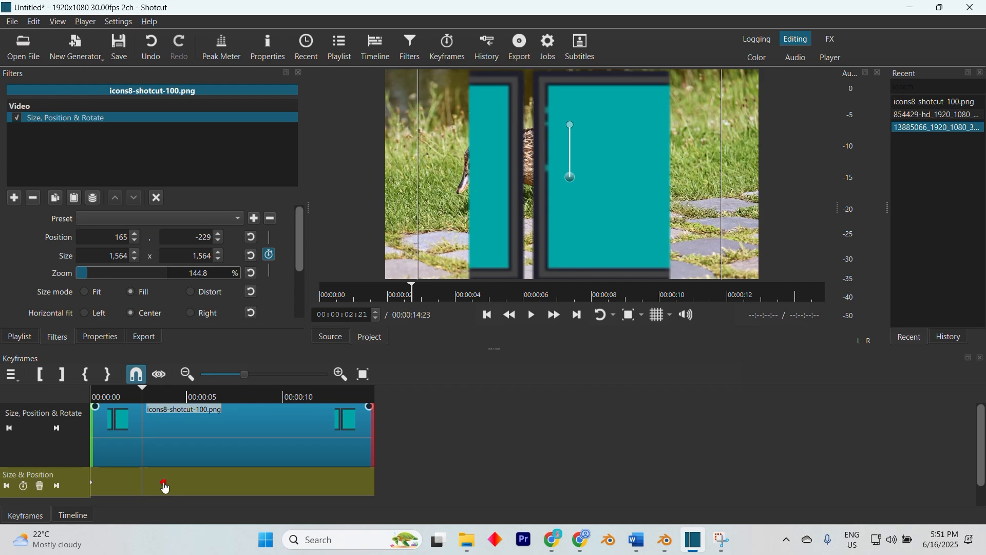
{"action": "left_click_drag", "start_coordinate": [164, 485], "coordinate": [132, 479]}
- Set the second keyframe's interpolation from the previous keyframe to Ease Out Elastic
{"action": "right_click", "coordinate": [136, 481]}
{"action": "mouse_move", "coordinate": [151, 491]}
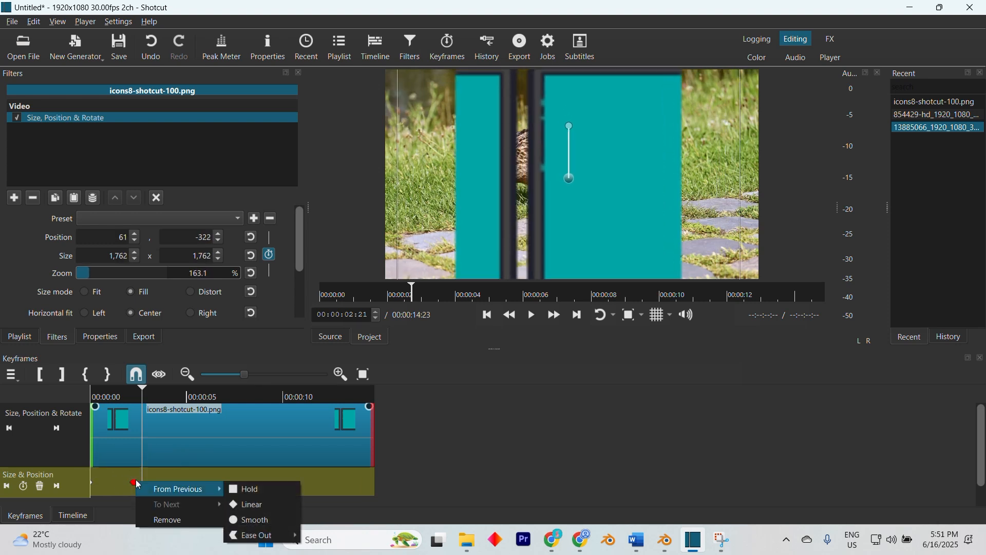
{"action": "mouse_move", "coordinate": [264, 535]}
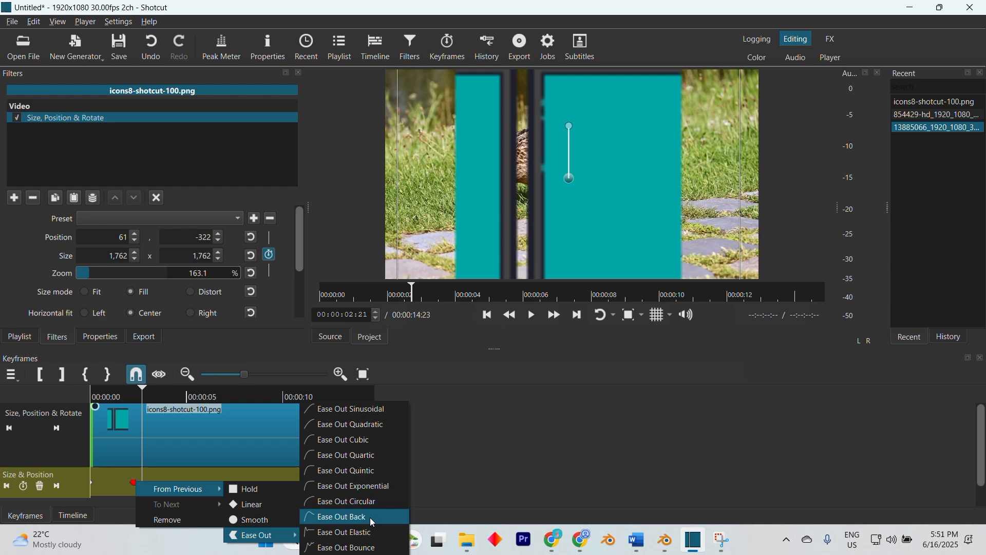
{"action": "left_click", "coordinate": [370, 534]}
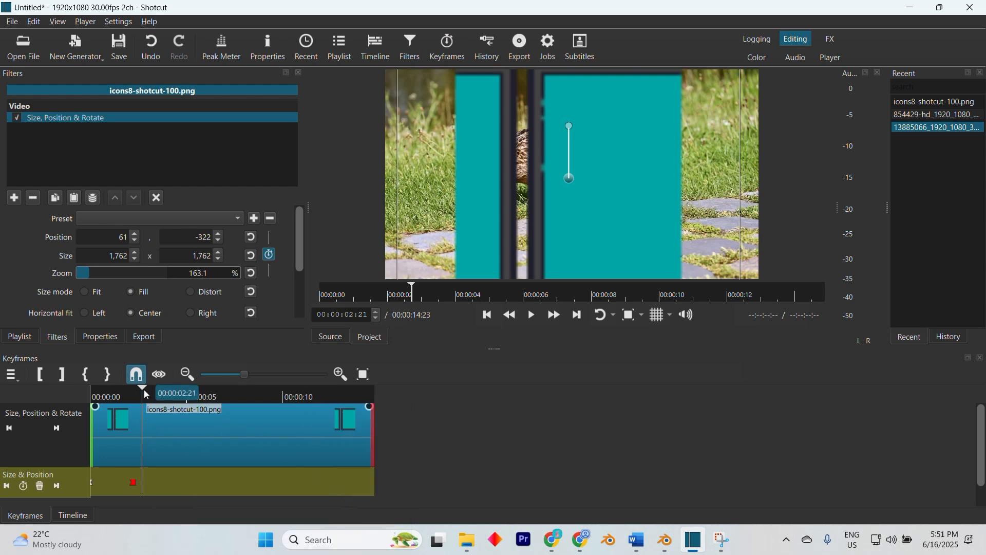
{"action": "left_click_drag", "start_coordinate": [144, 389], "coordinate": [239, 393]}
{"action": "left_click", "coordinate": [369, 409]}
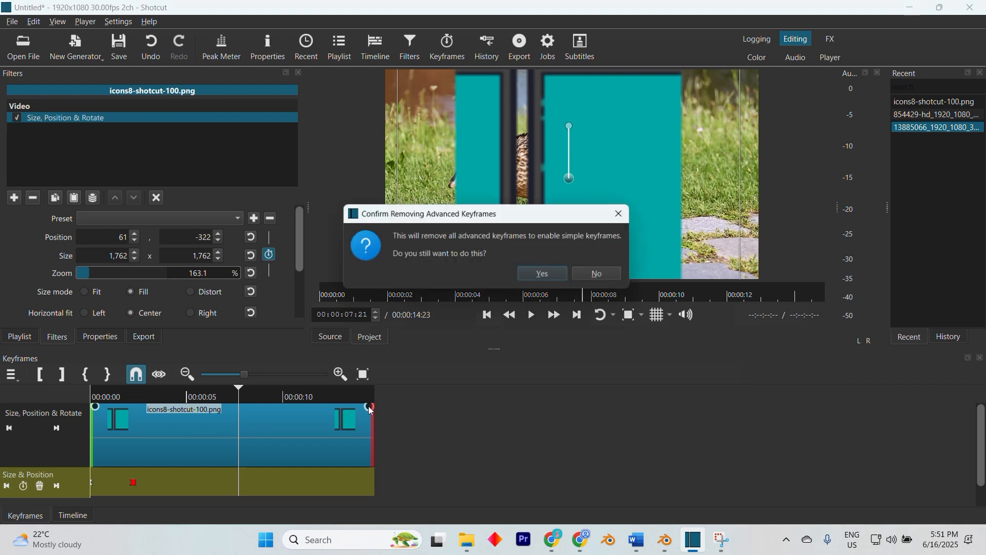
{"action": "left_click", "coordinate": [601, 274]}
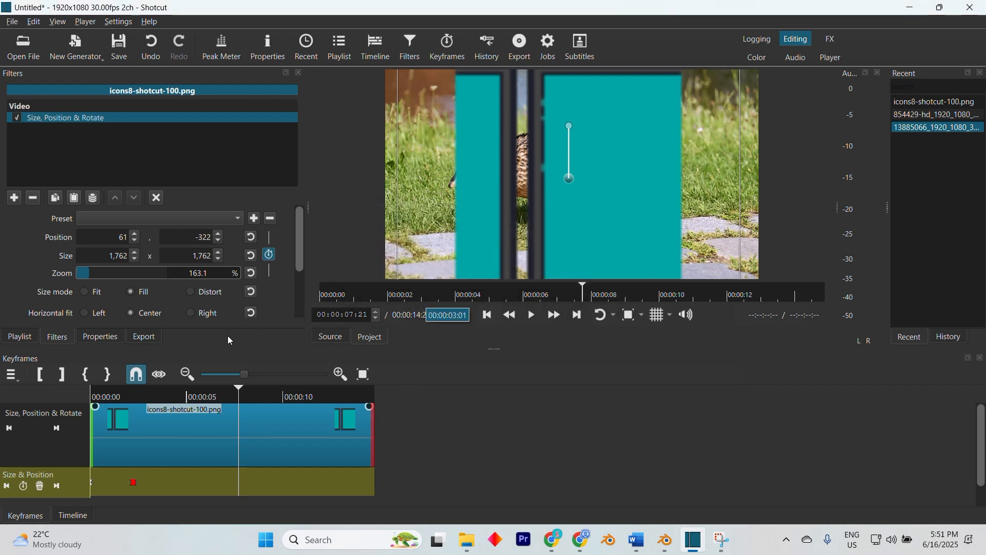
- Preview the elastic logo animation from the start of the clip
{"action": "left_click_drag", "start_coordinate": [240, 387], "coordinate": [100, 412]}
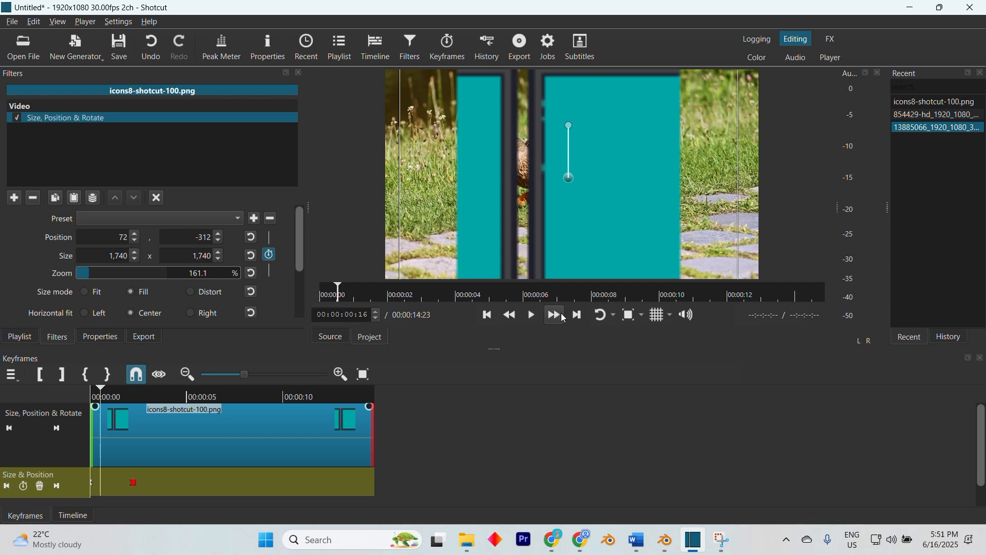
{"action": "left_click", "coordinate": [525, 319]}
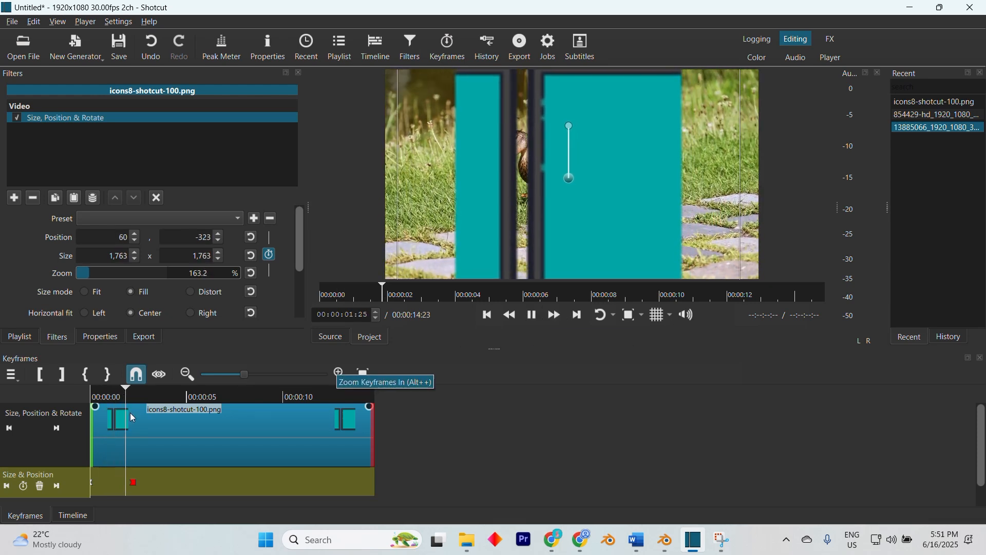
{"action": "left_click_drag", "start_coordinate": [144, 396], "coordinate": [29, 406]}
{"action": "left_click", "coordinate": [531, 316]}
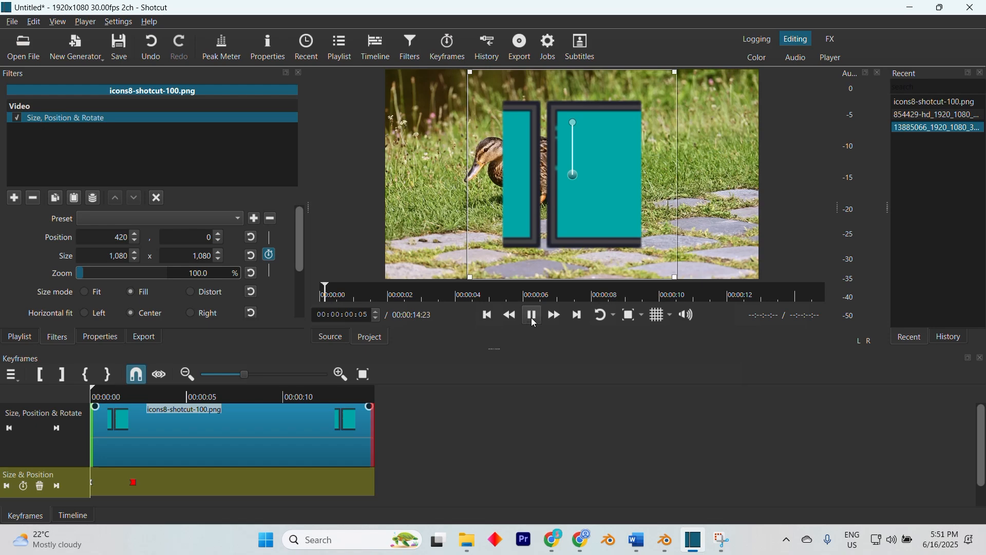